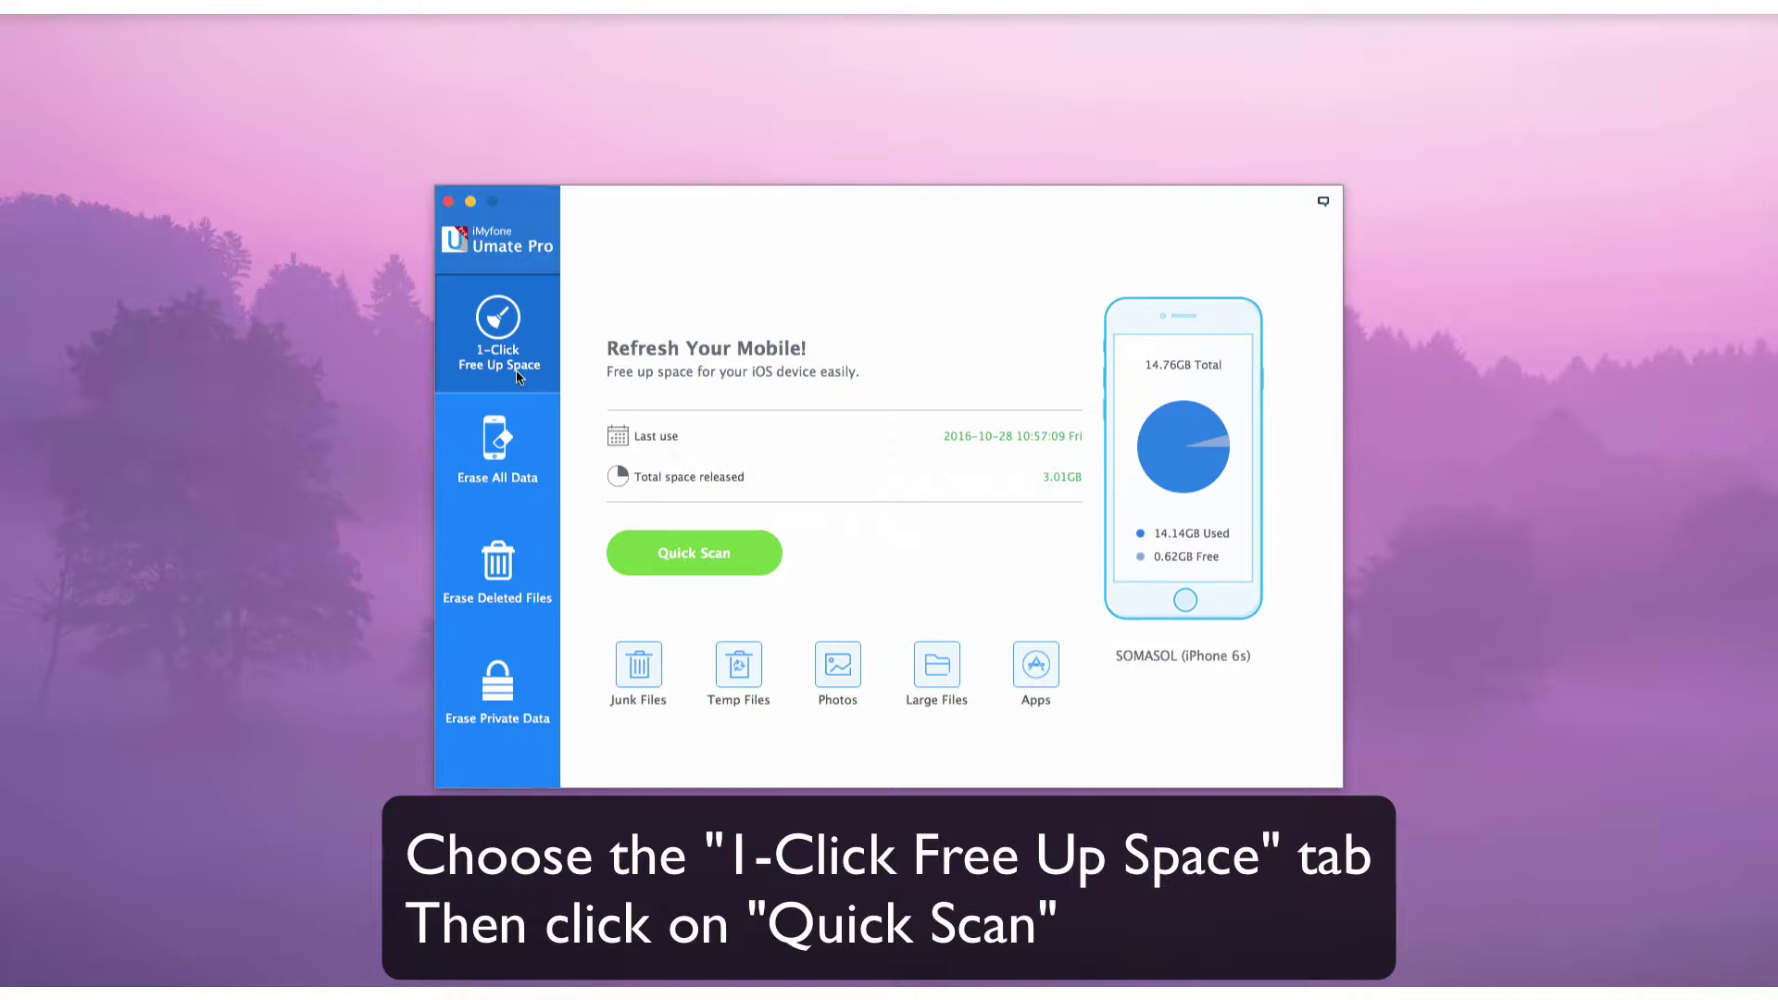
Quick Scan the iPhone, then clean 13.19MB of junk files and 1.00GB of temporary files.
left_click(731, 557)
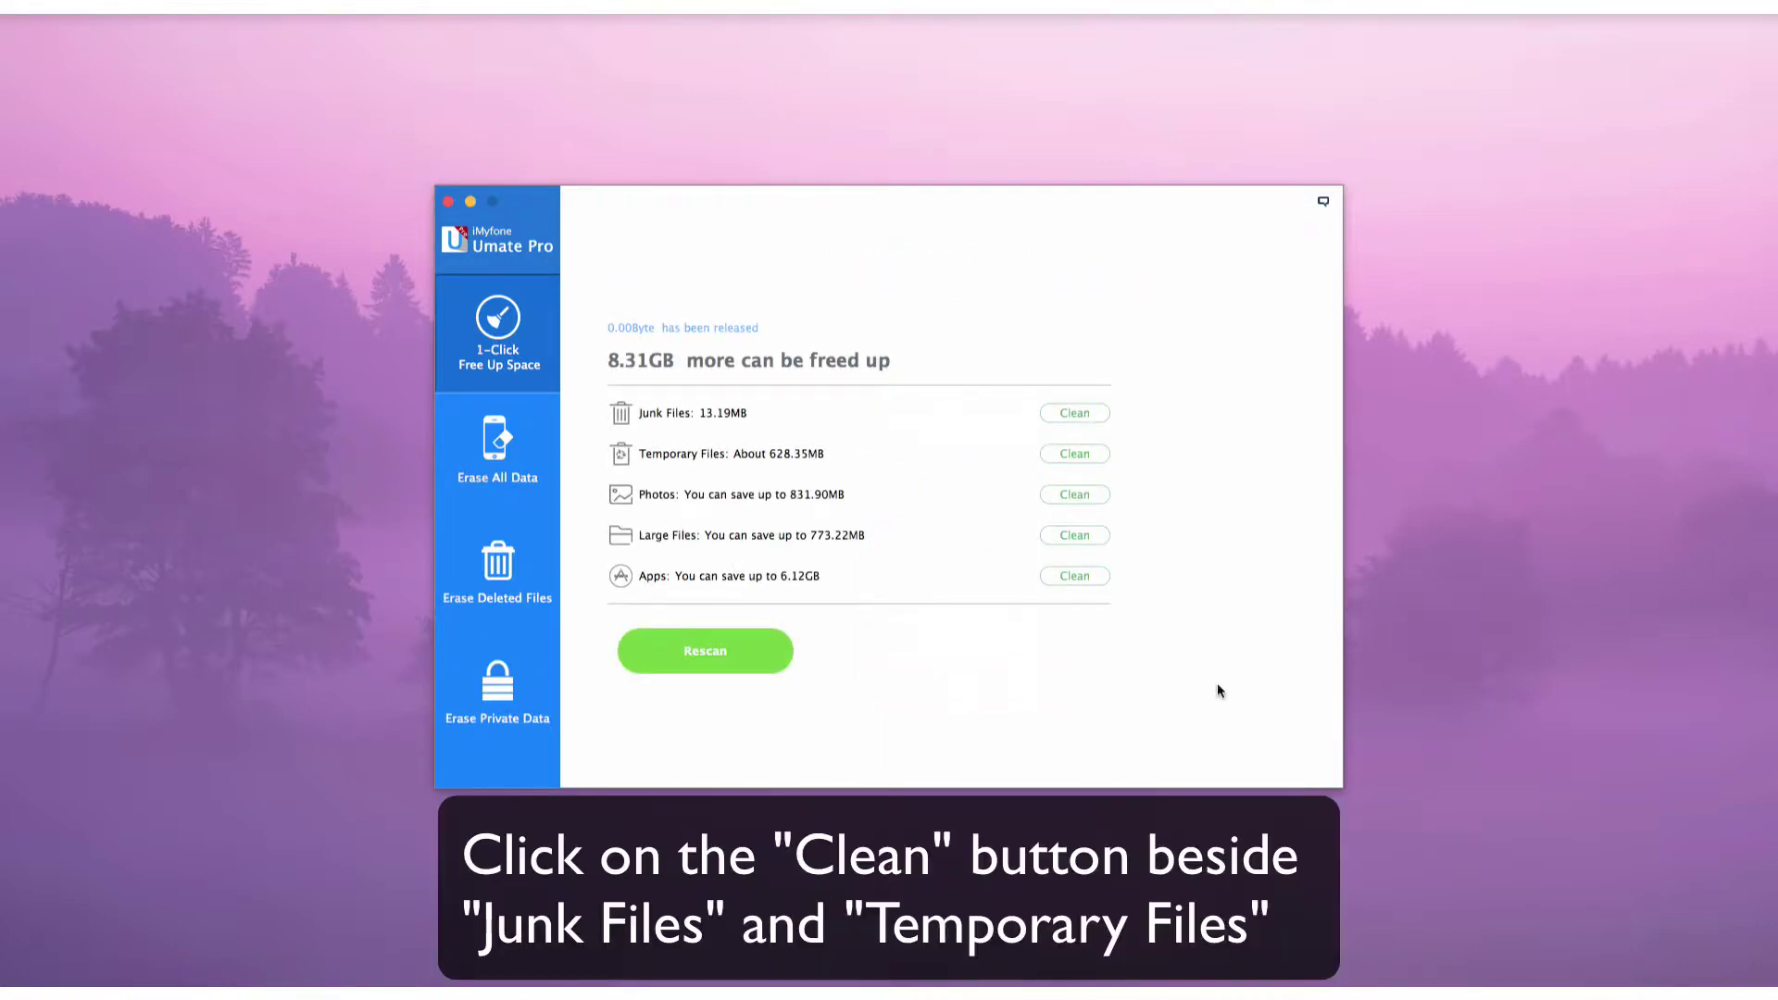
left_click(1076, 414)
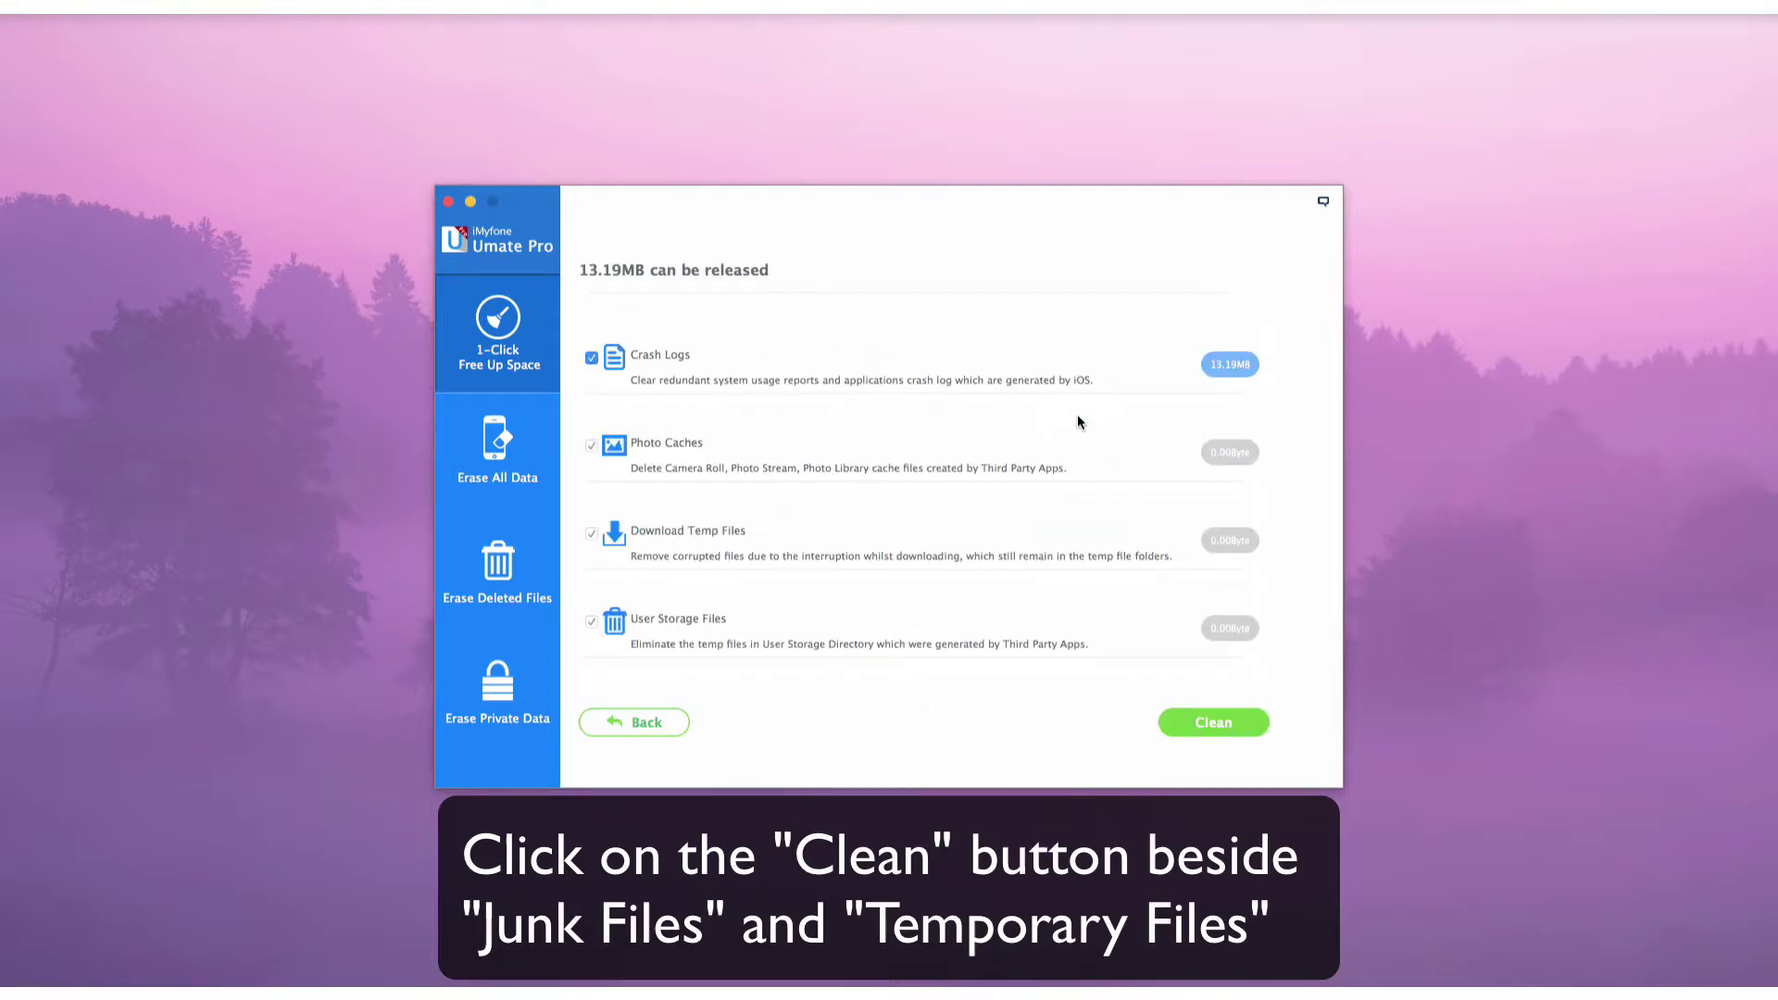
left_click(1204, 726)
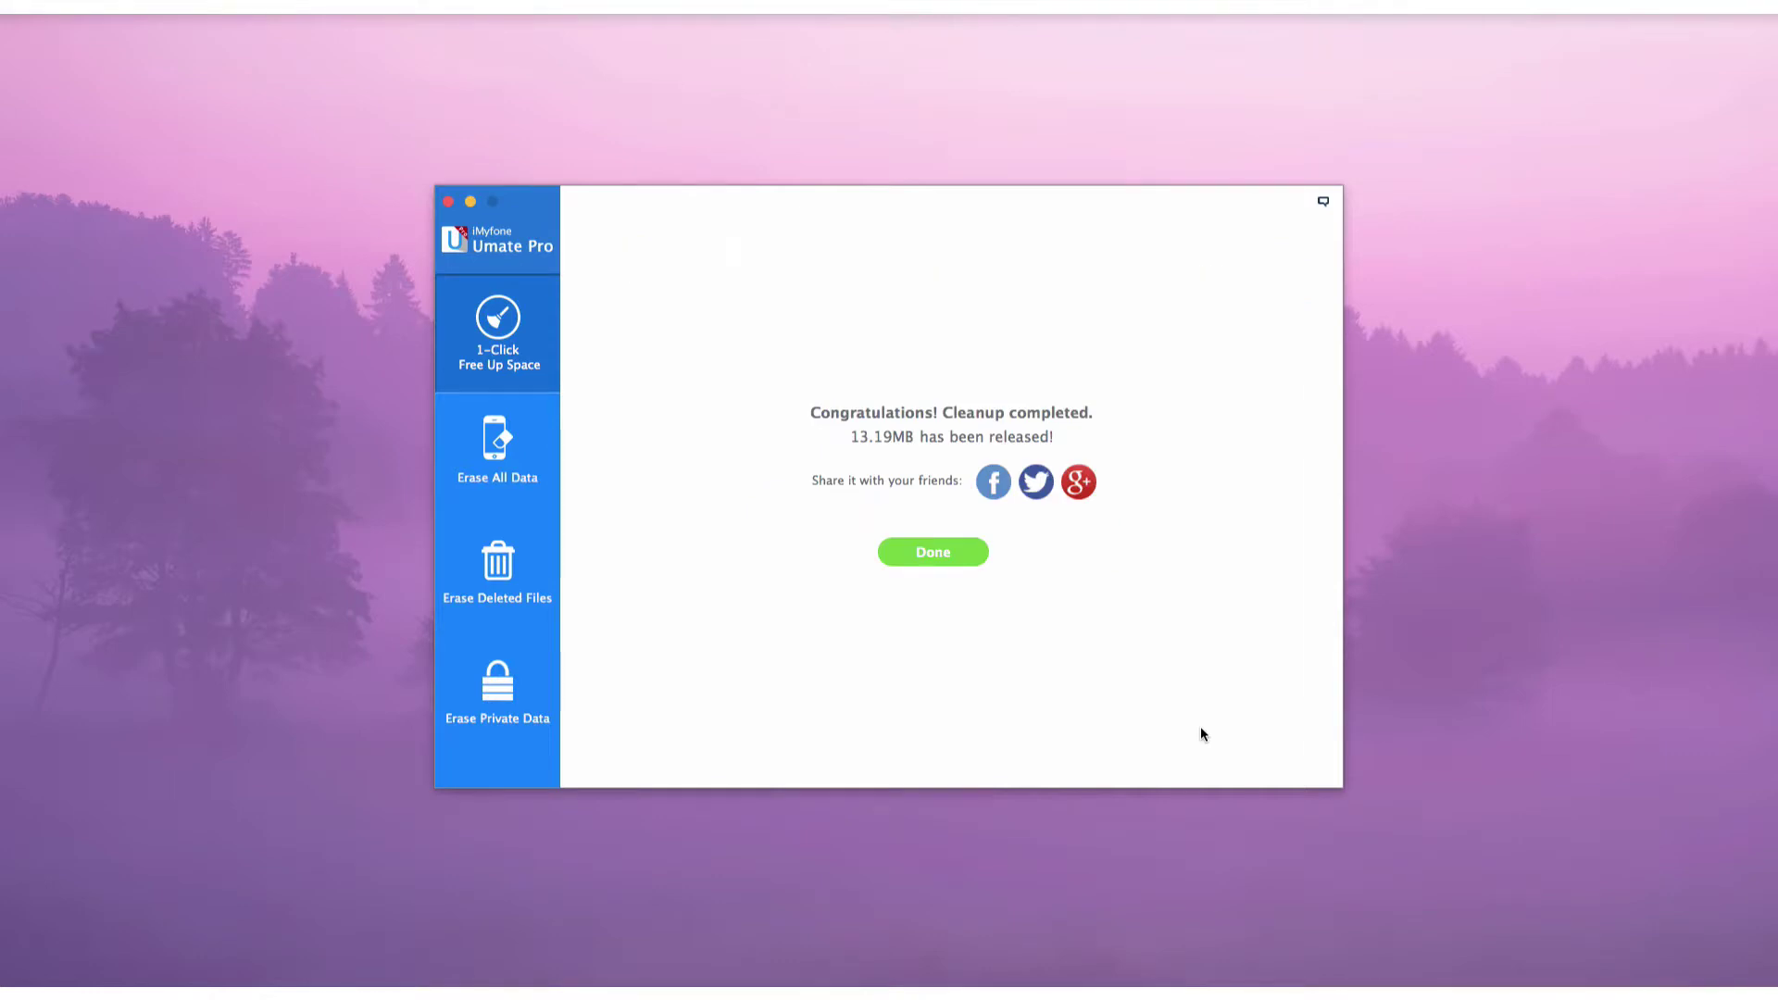
left_click(935, 554)
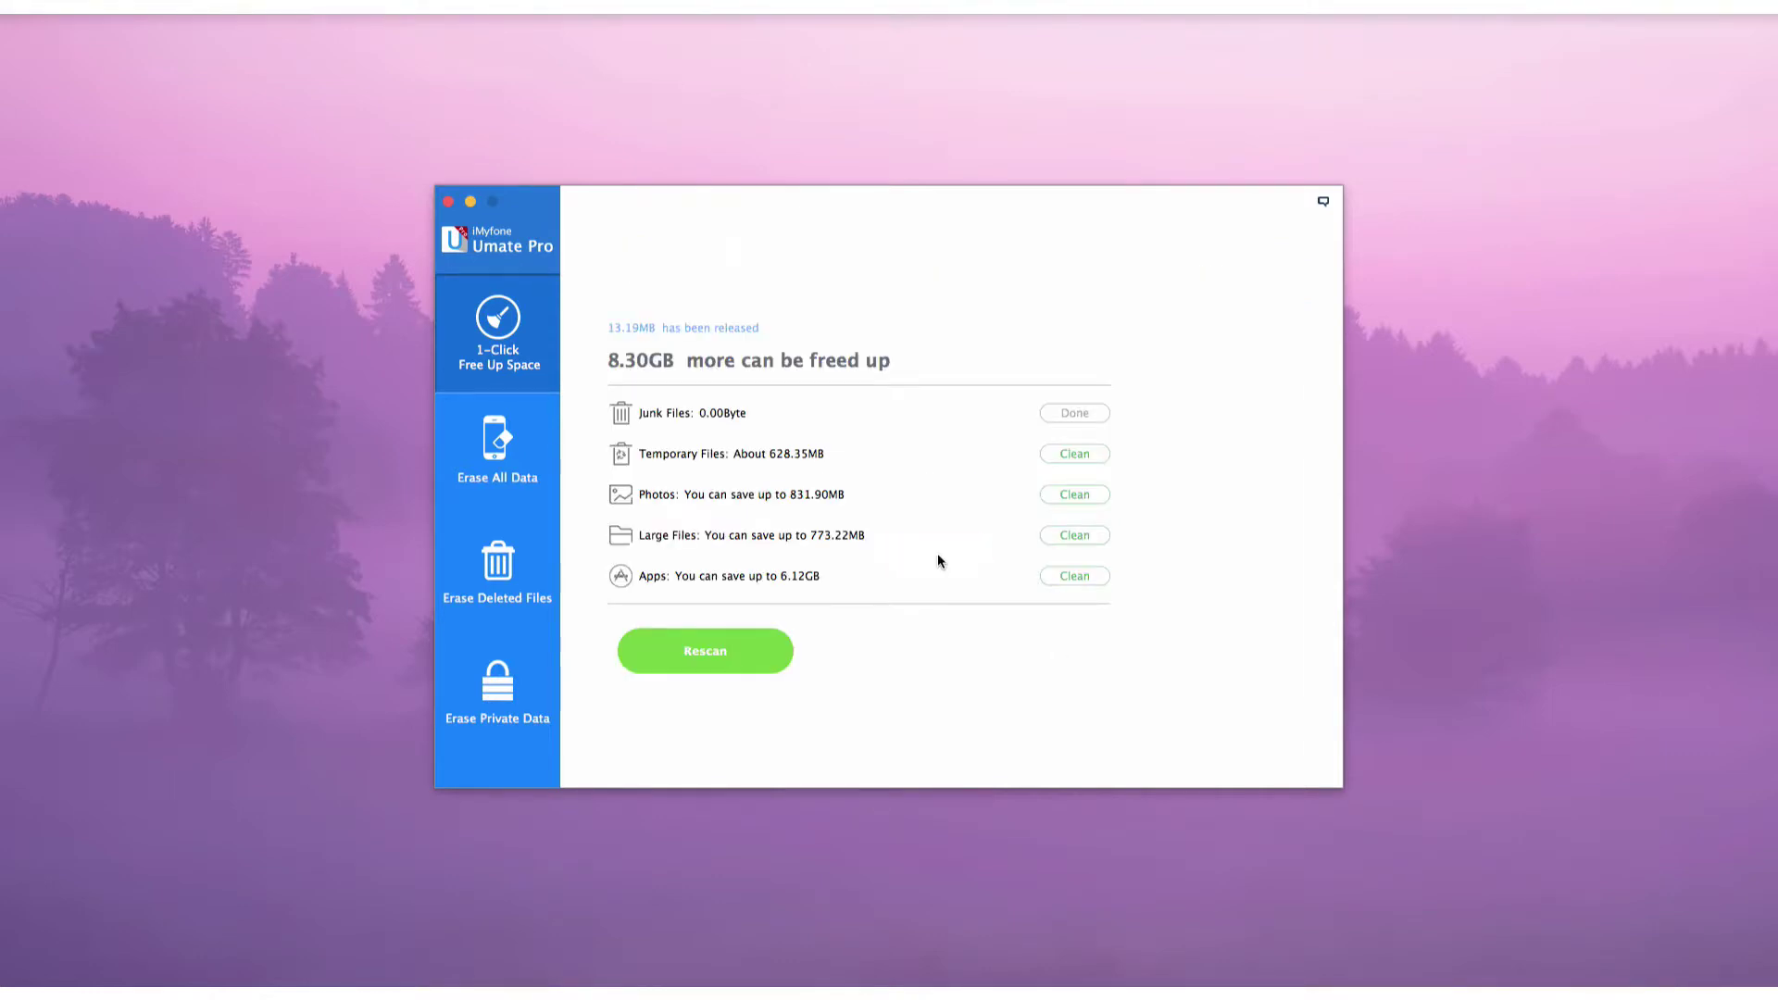
left_click(1075, 454)
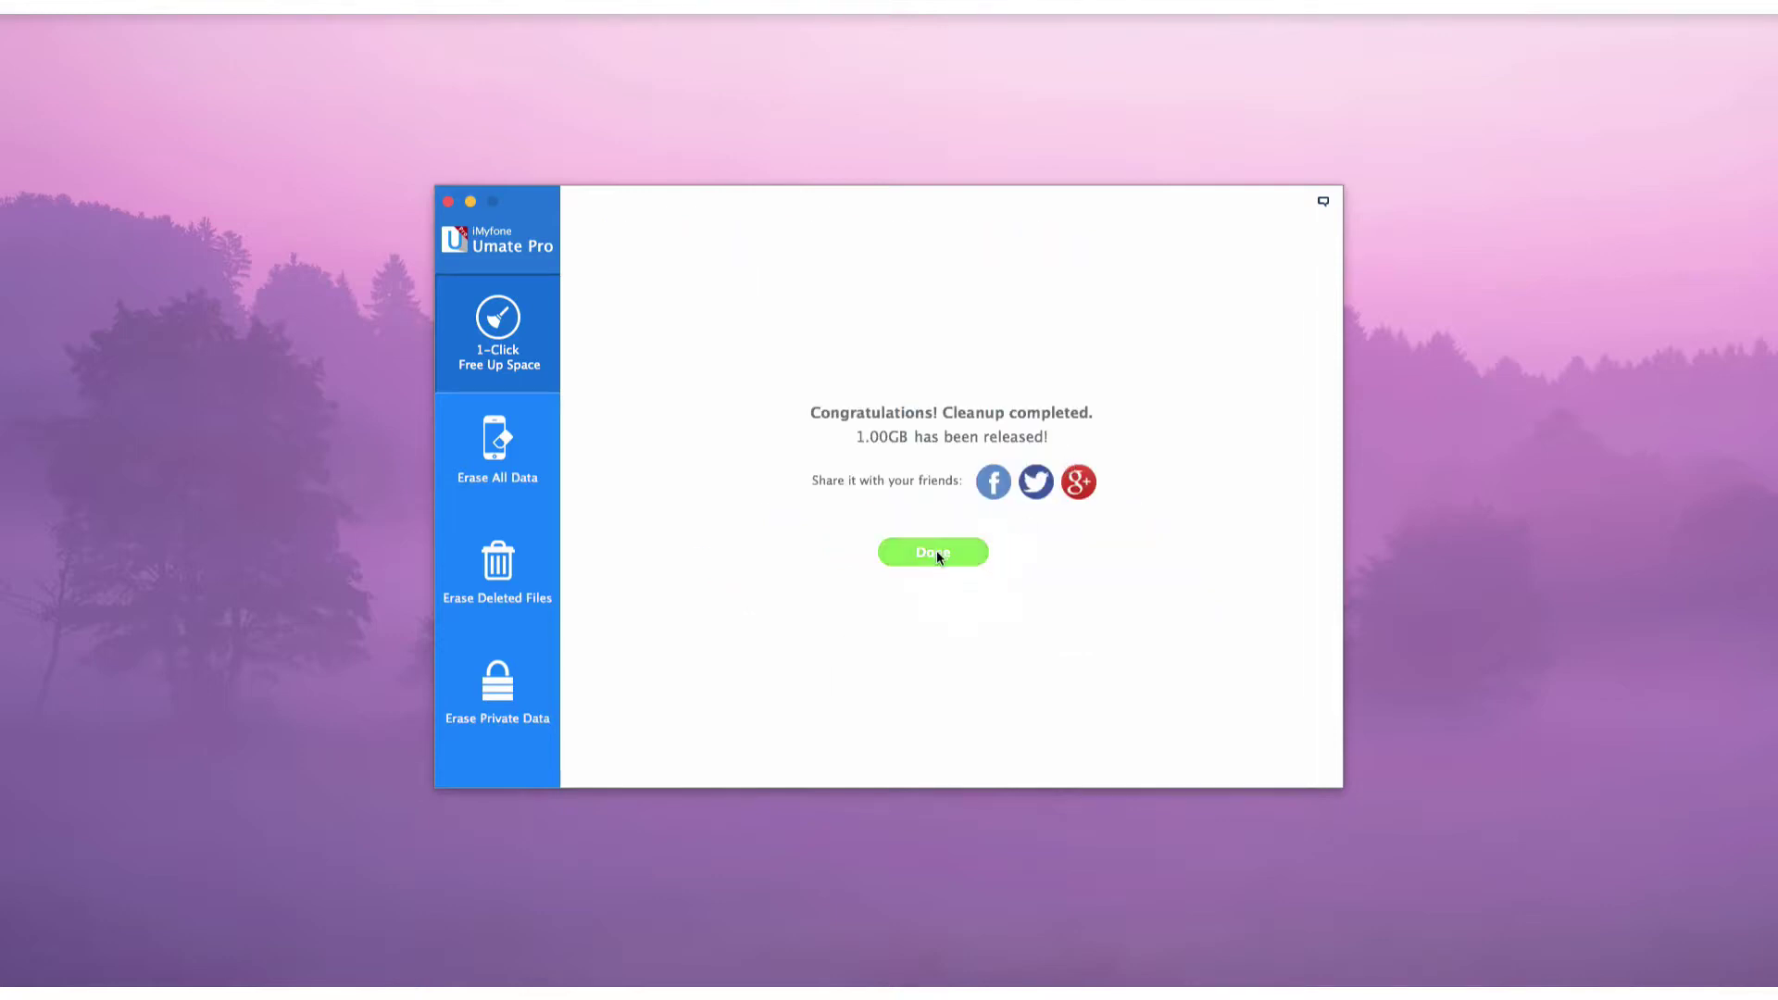
Back up and delete large videos IMG_5062 and IMG_5075, bringing total released space to 1.42GB.
left_click(934, 551)
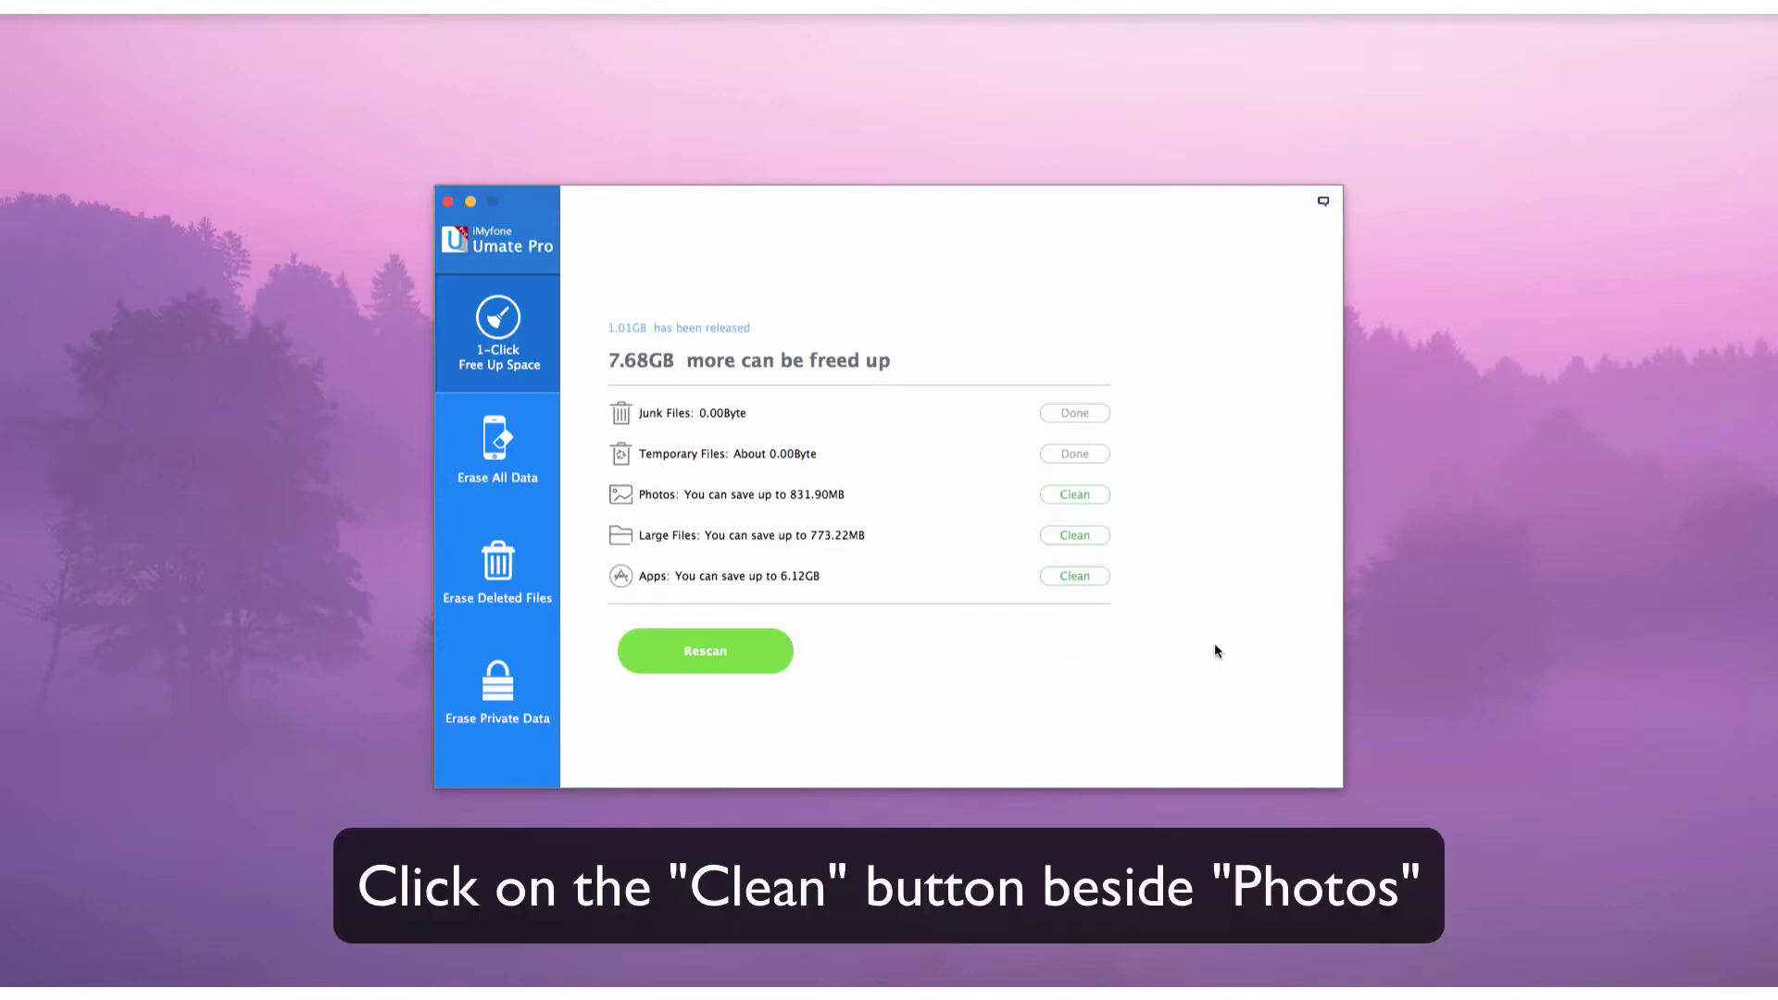
left_click(1079, 493)
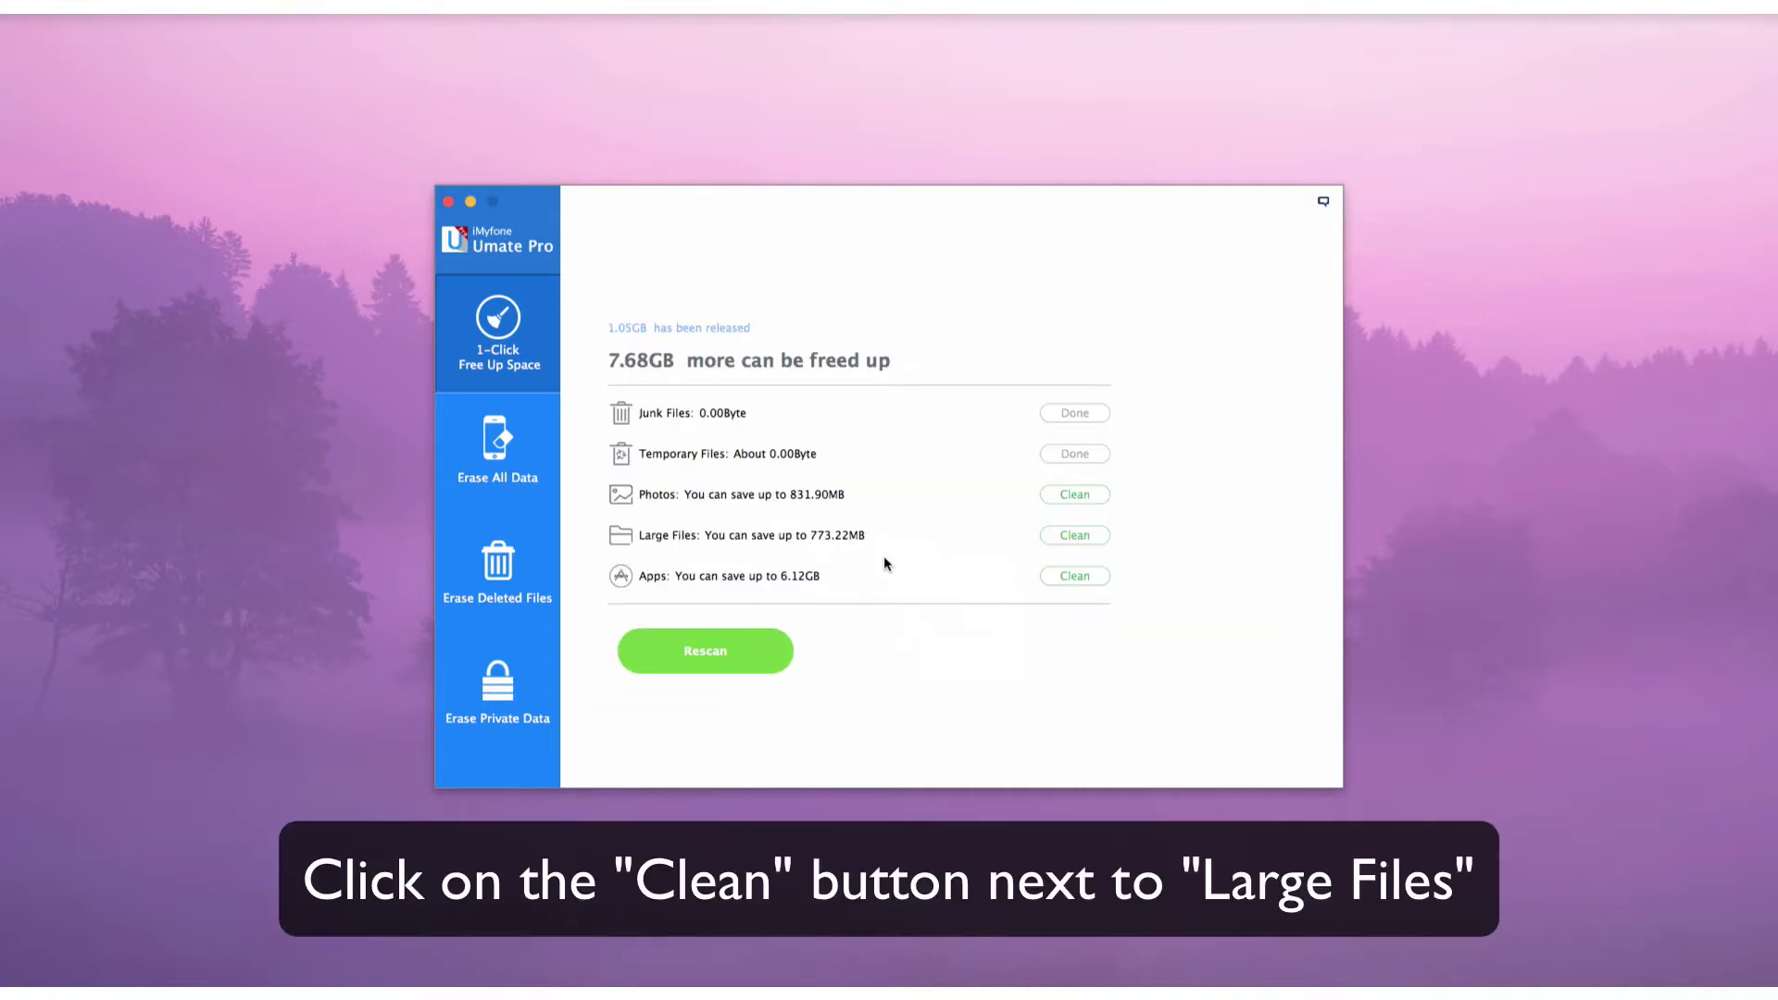
left_click(1075, 535)
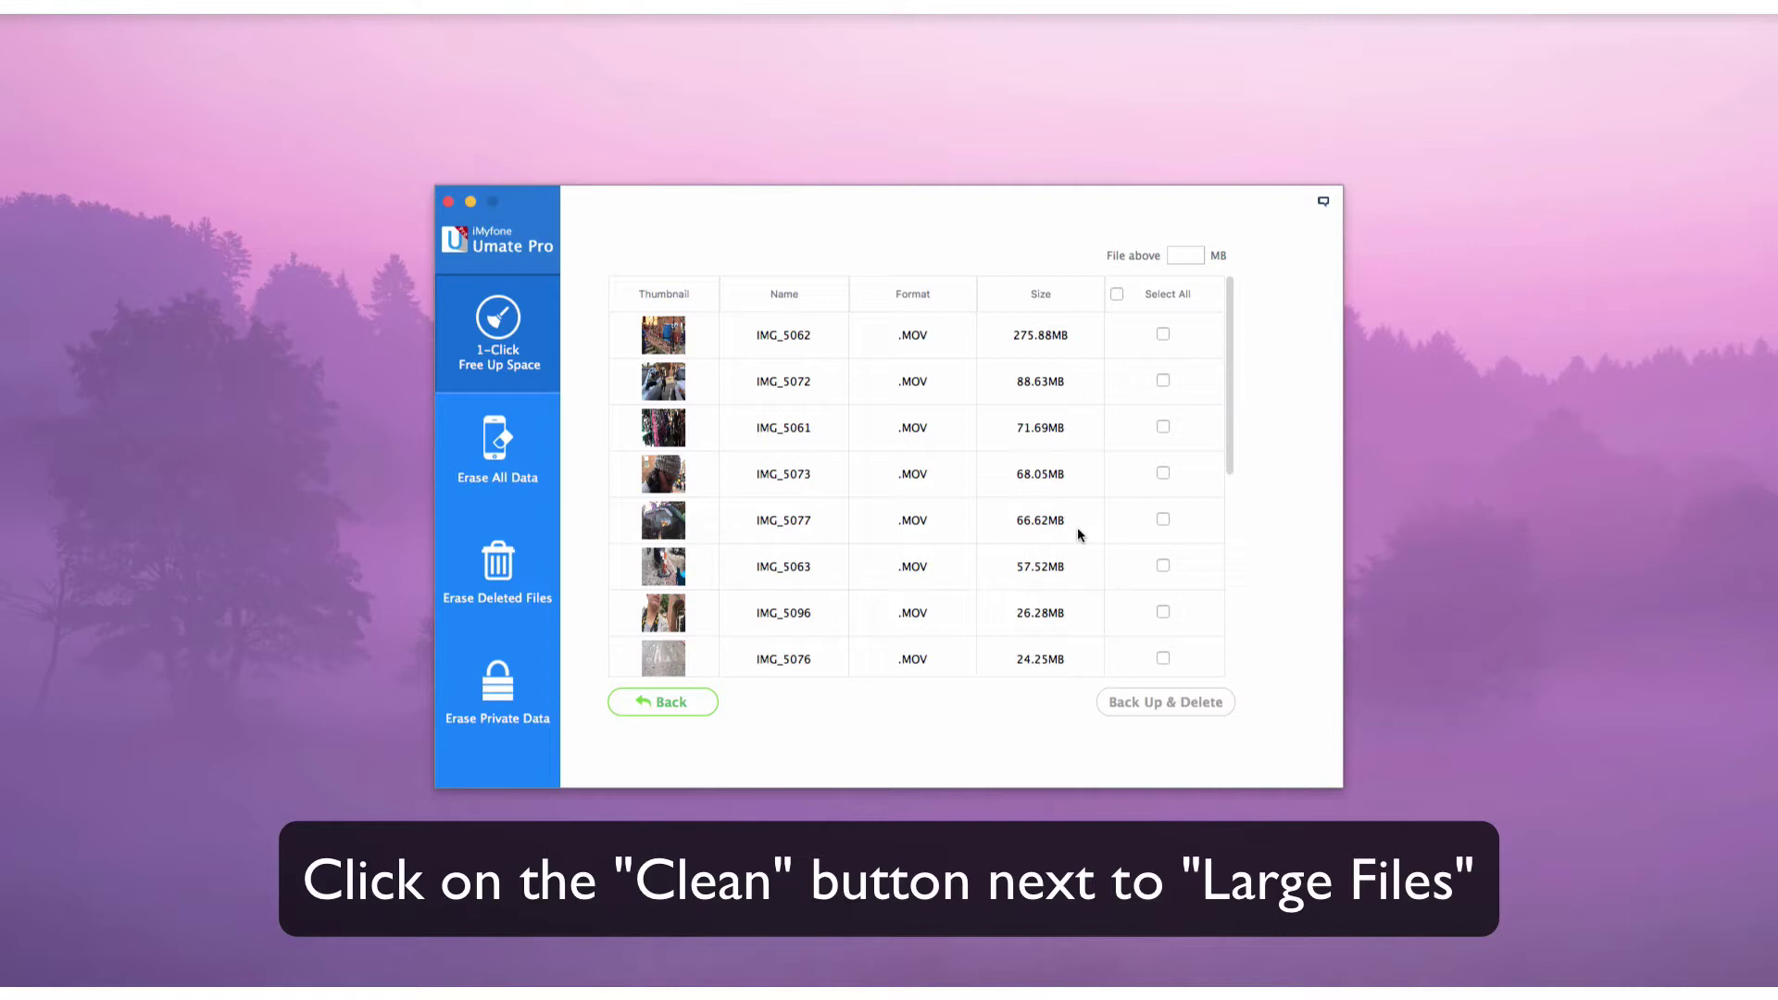
left_click(1163, 334)
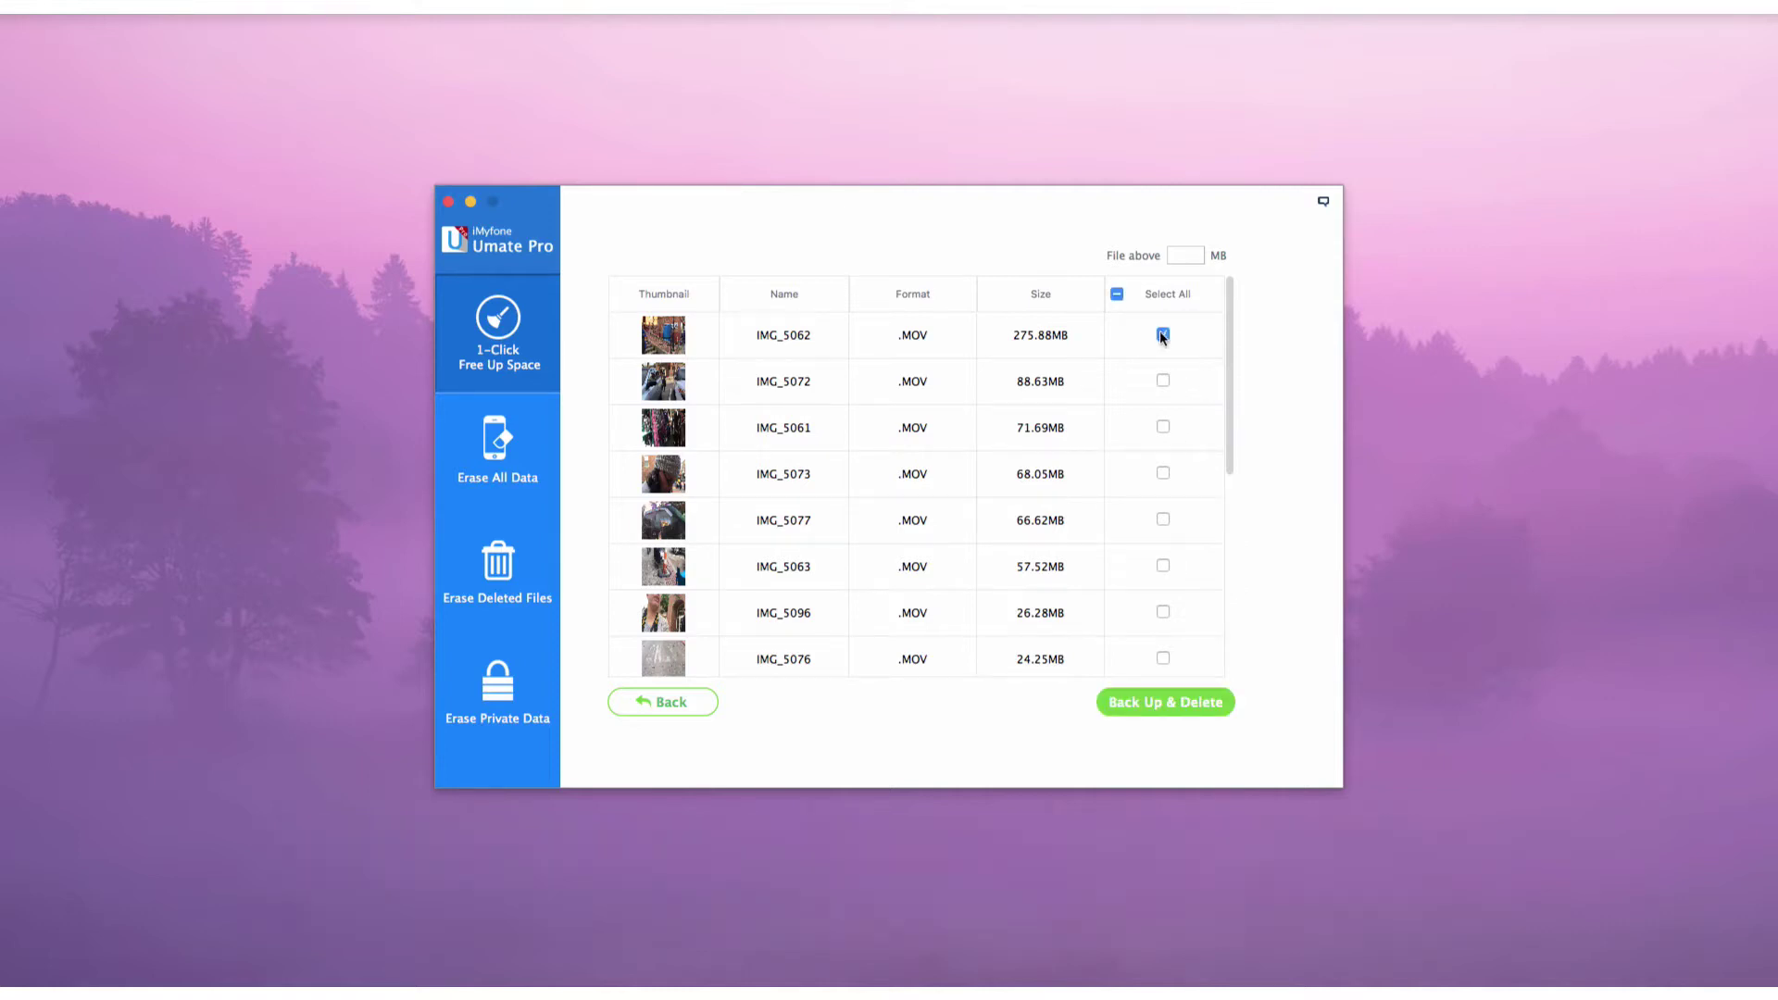
scroll(1163, 381, "down", 5)
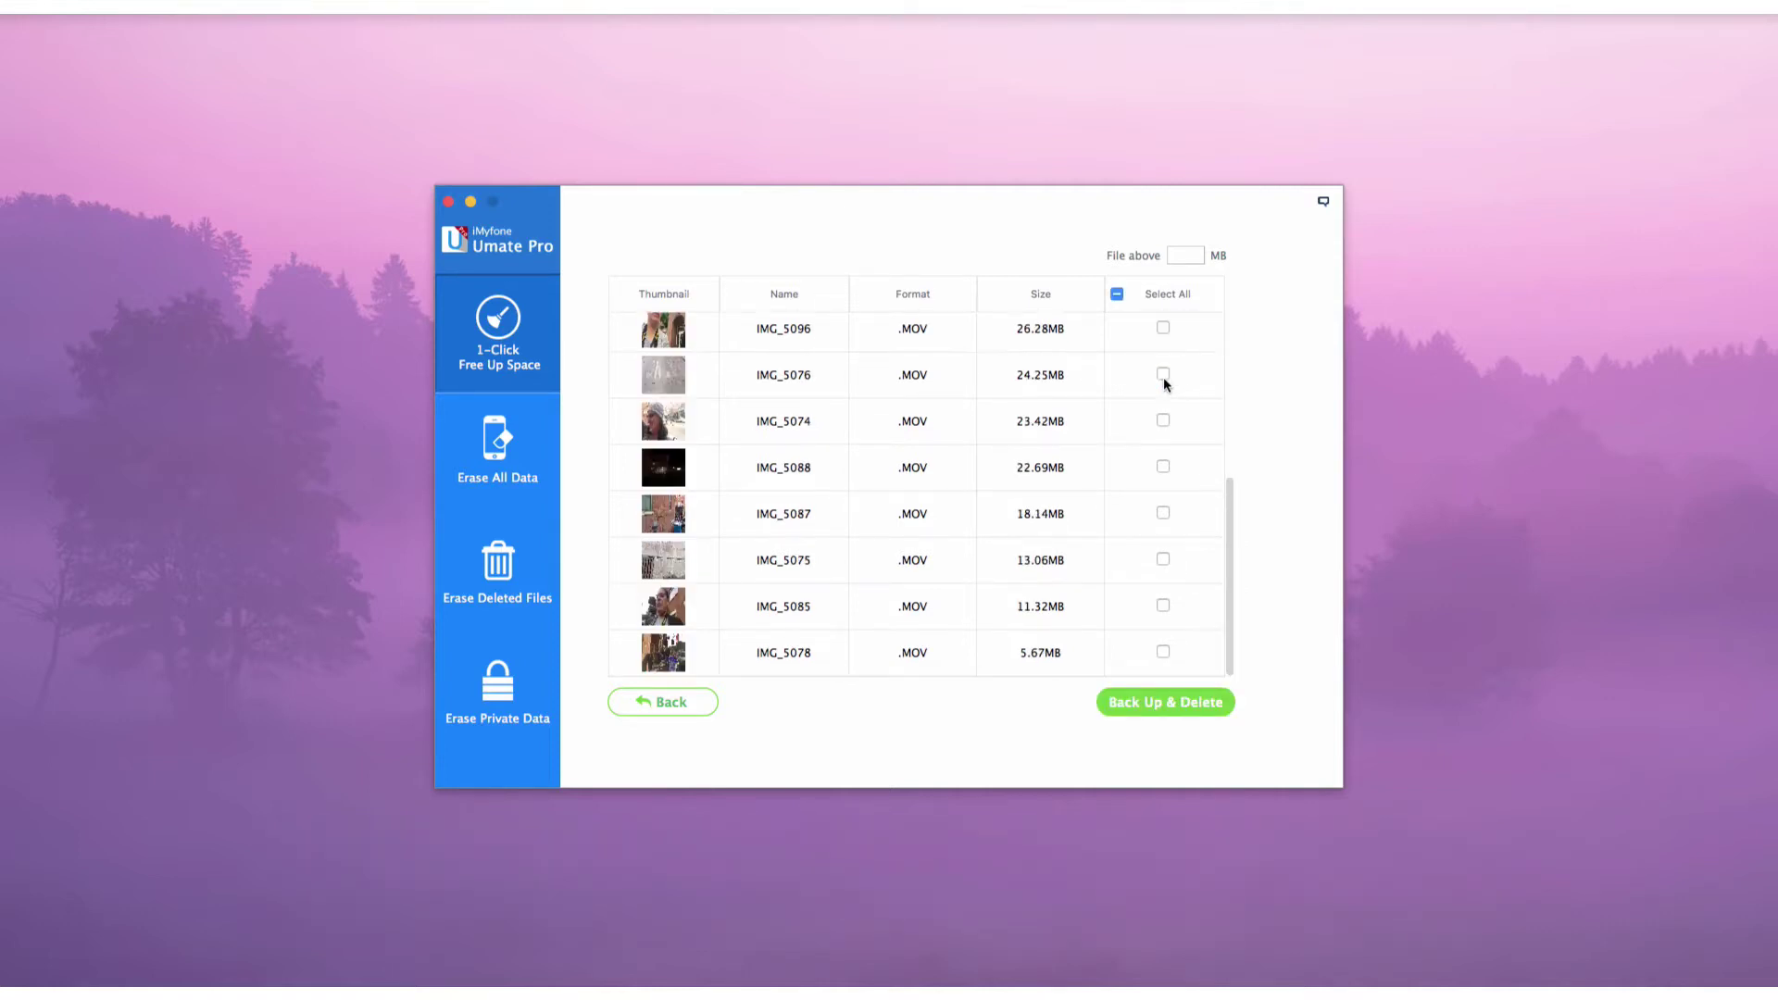
left_click(1164, 559)
left_click(1175, 707)
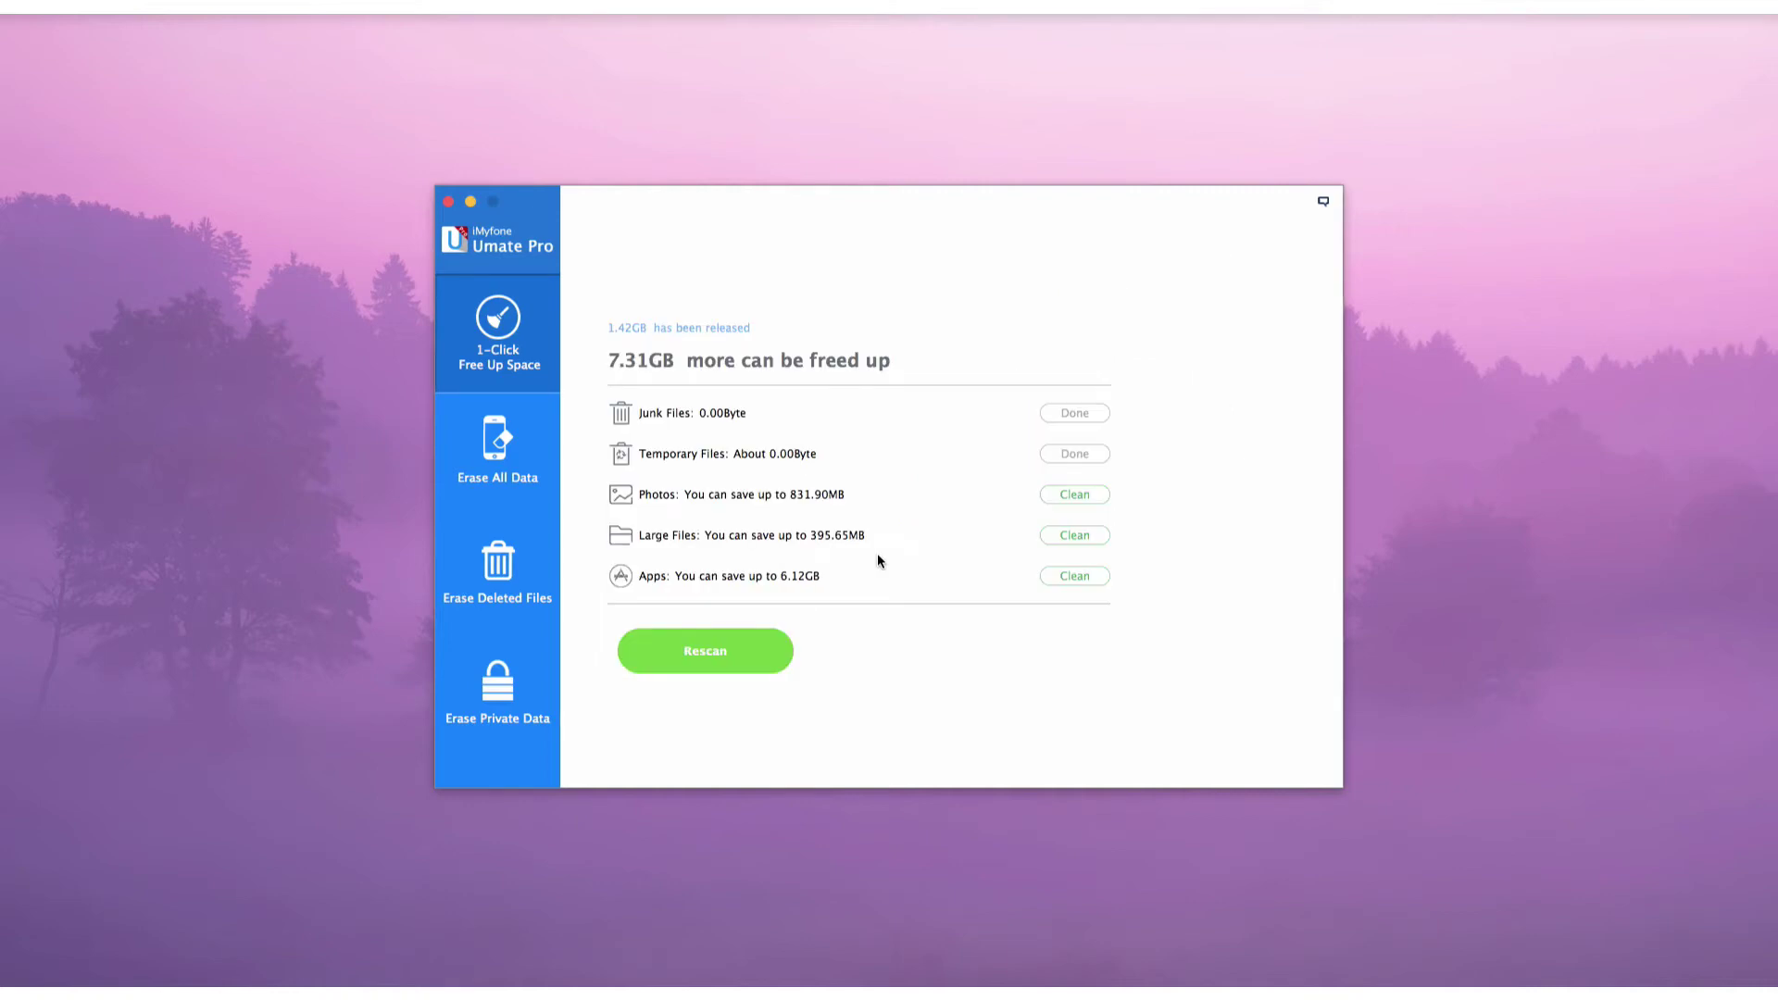
Open the installed apps list with app sizes, leaving every app unmarked.
left_click(1076, 575)
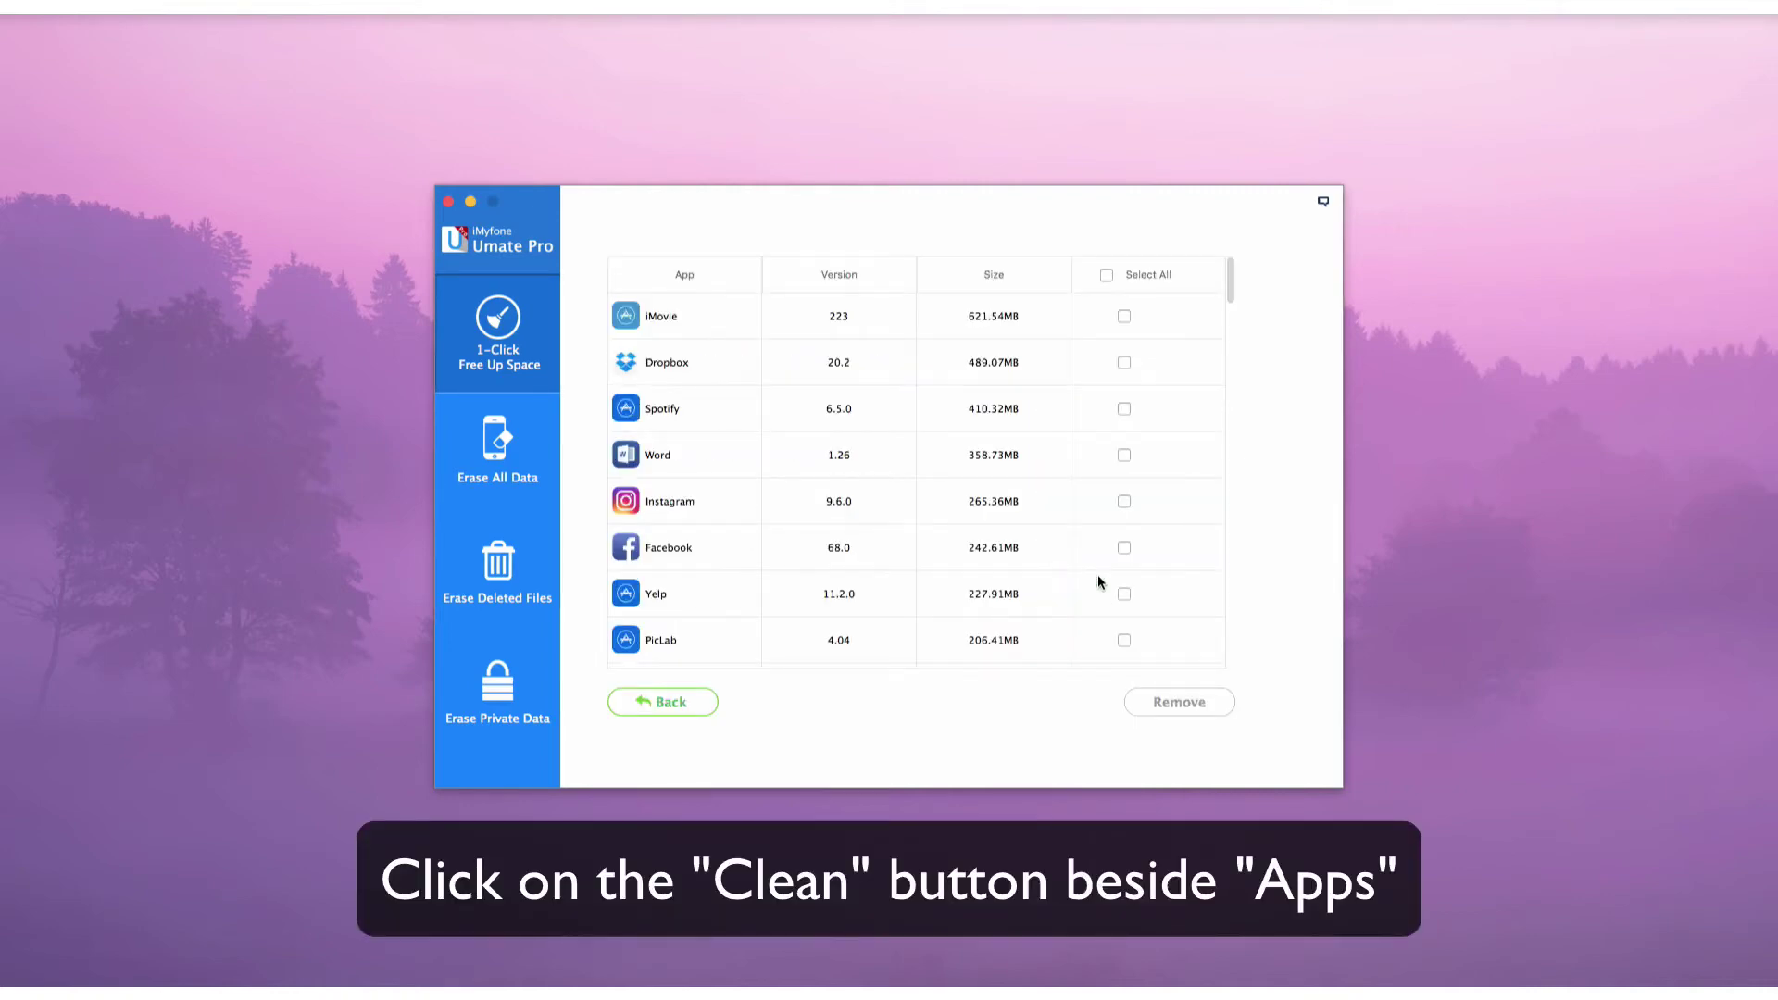
scroll(1098, 582, "down", 3)
scroll(1208, 585, "down", 3)
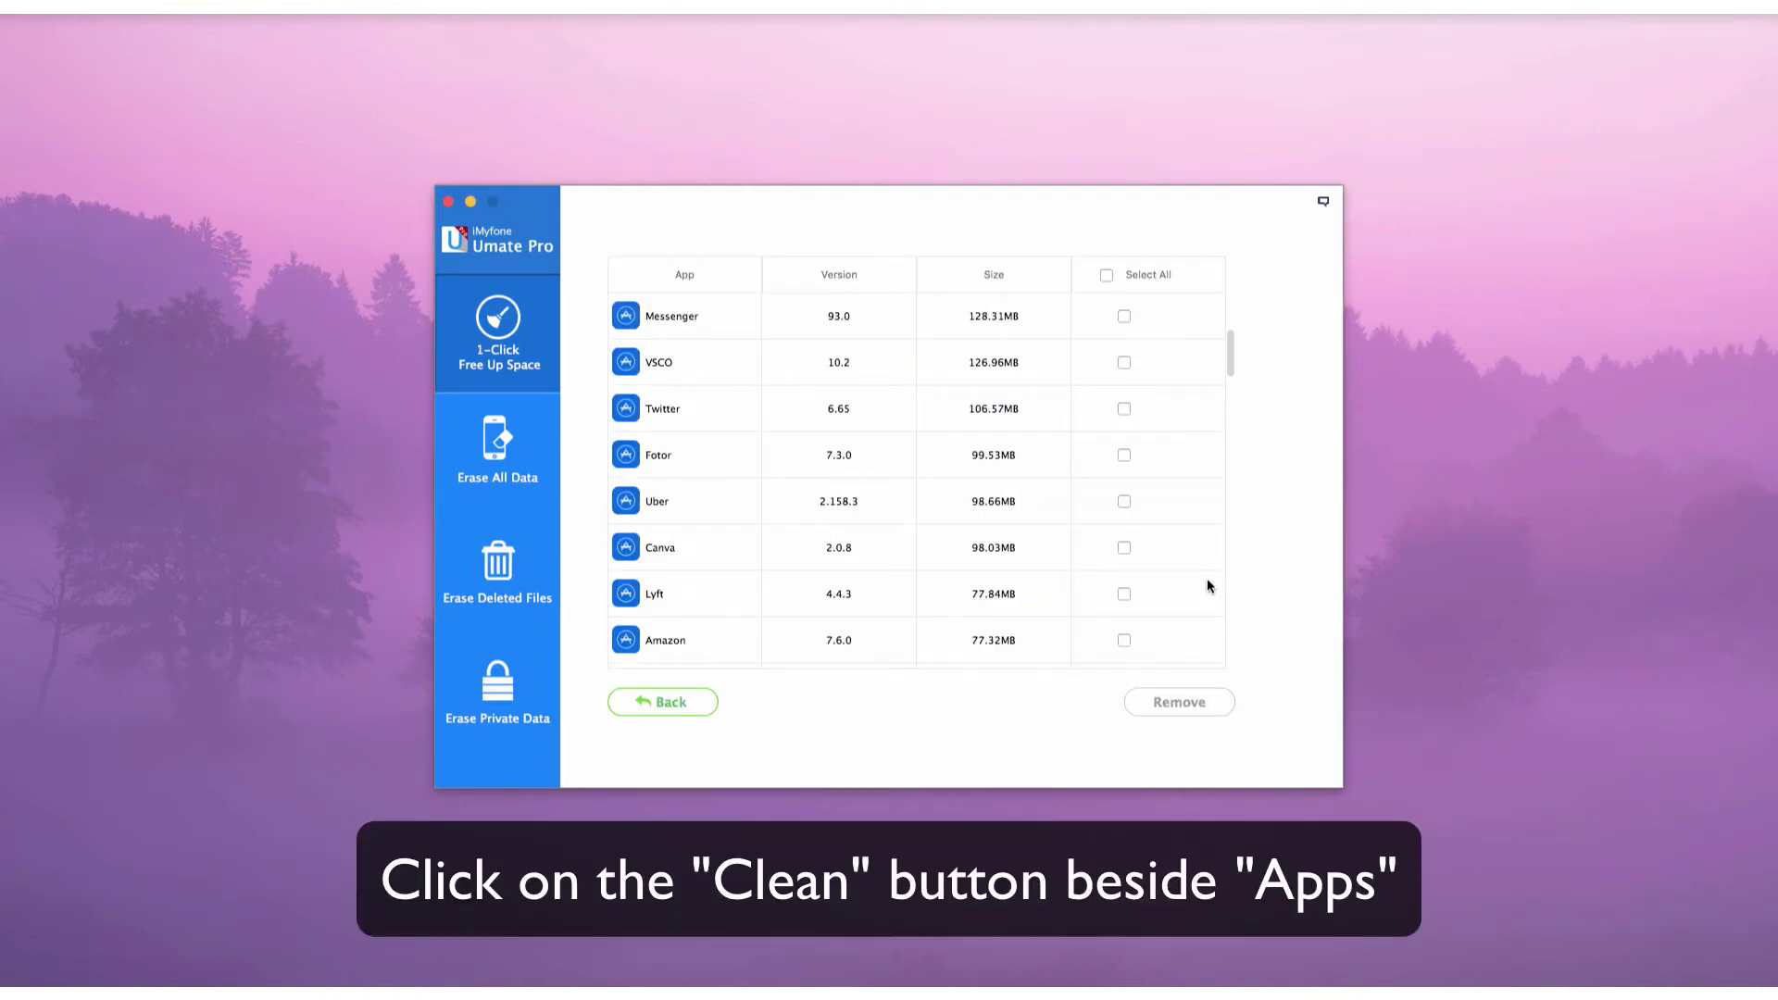
scroll(1207, 584, "down", 5)
scroll(1207, 586, "down", 5)
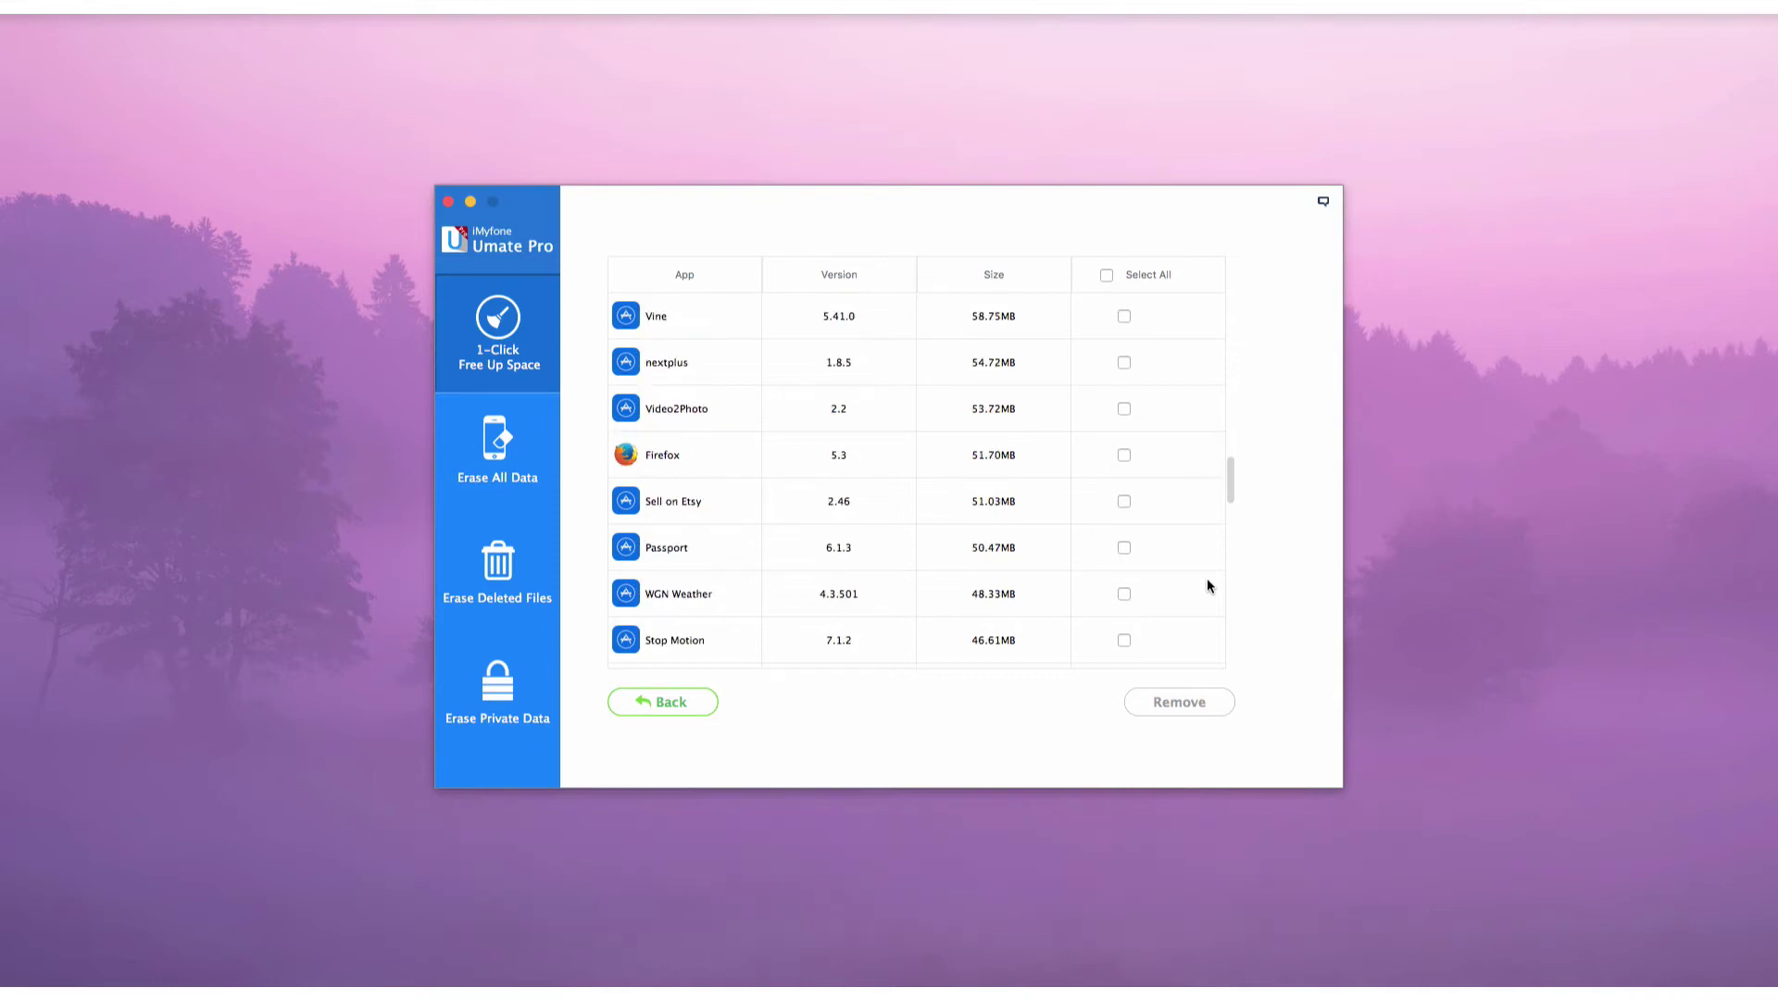
scroll(1207, 584, "down", 3)
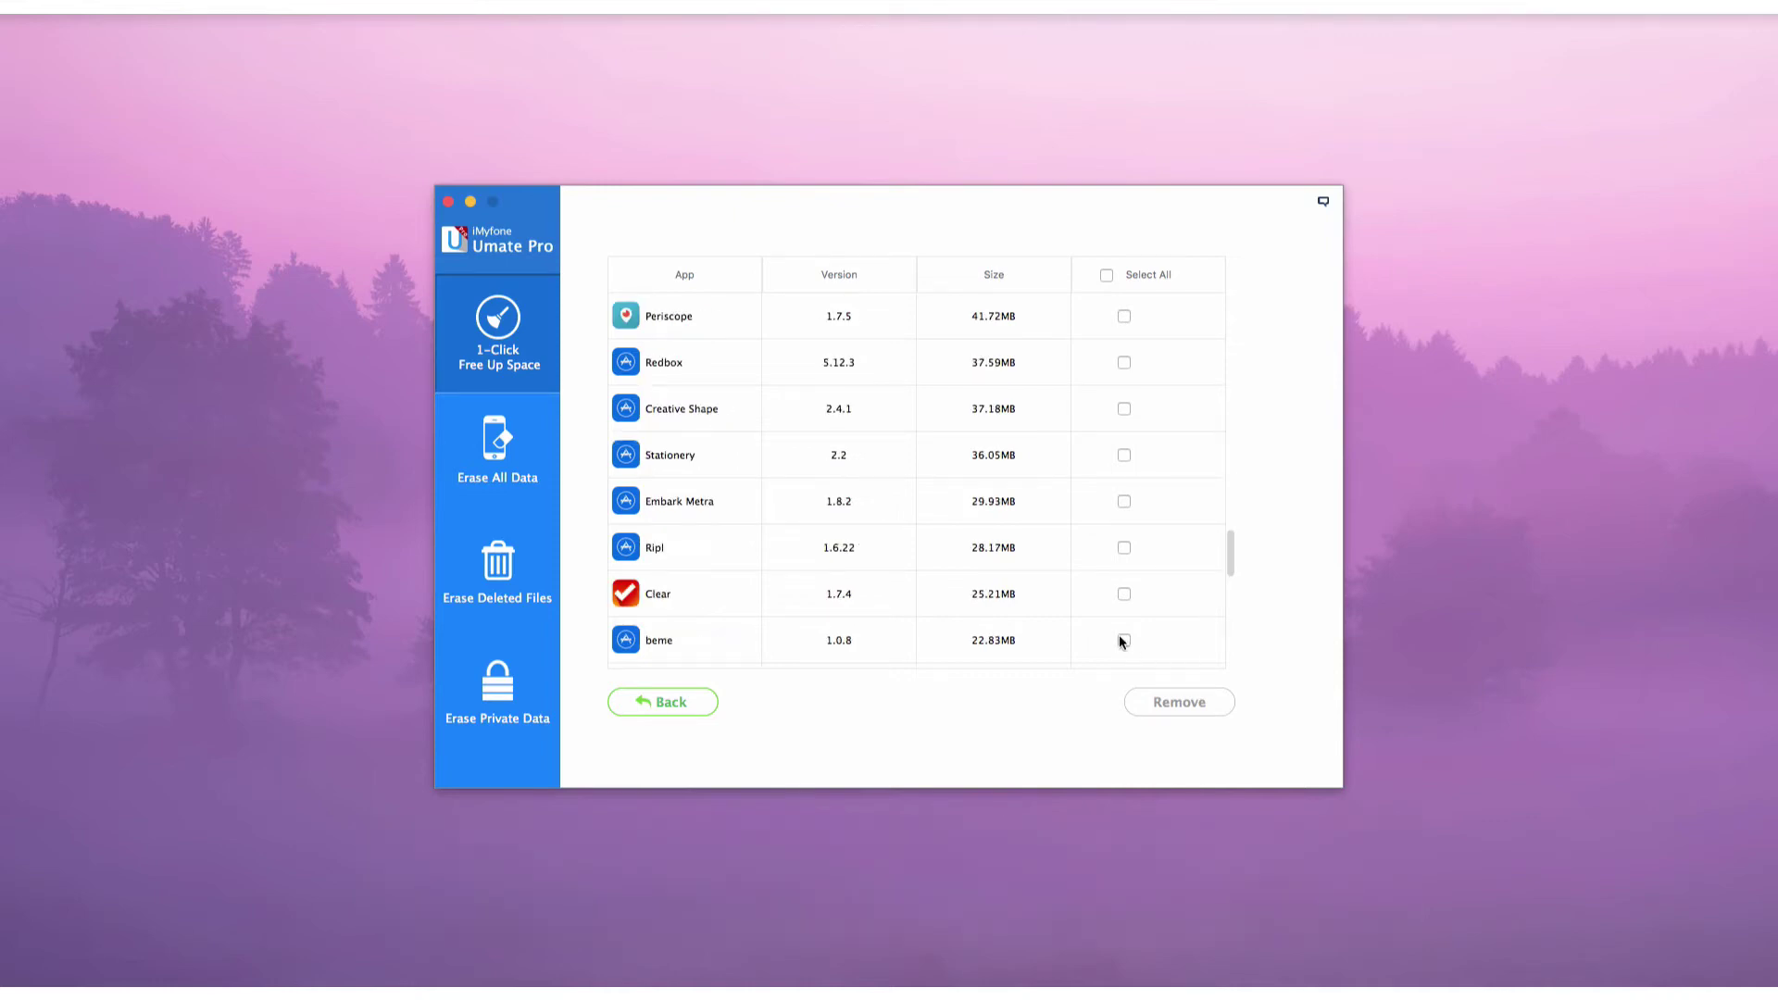